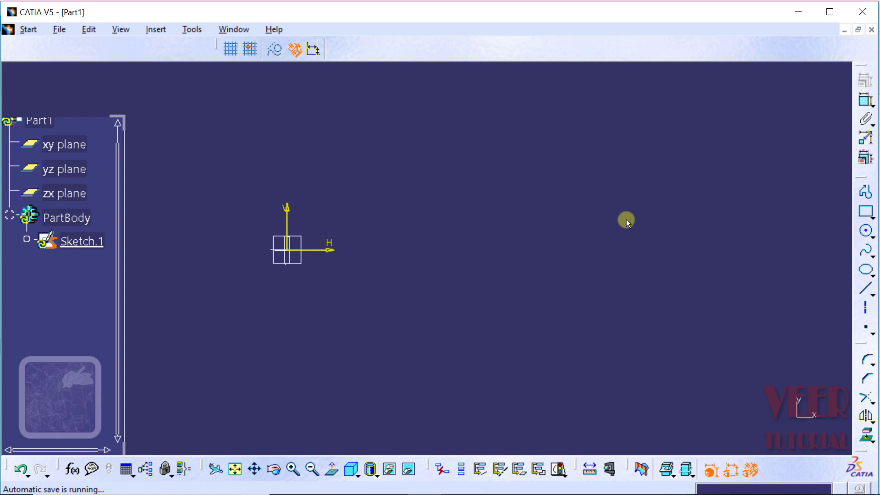
Step: Fit the empty Sketch.1 into view so its origin axes are centred
click(235, 469)
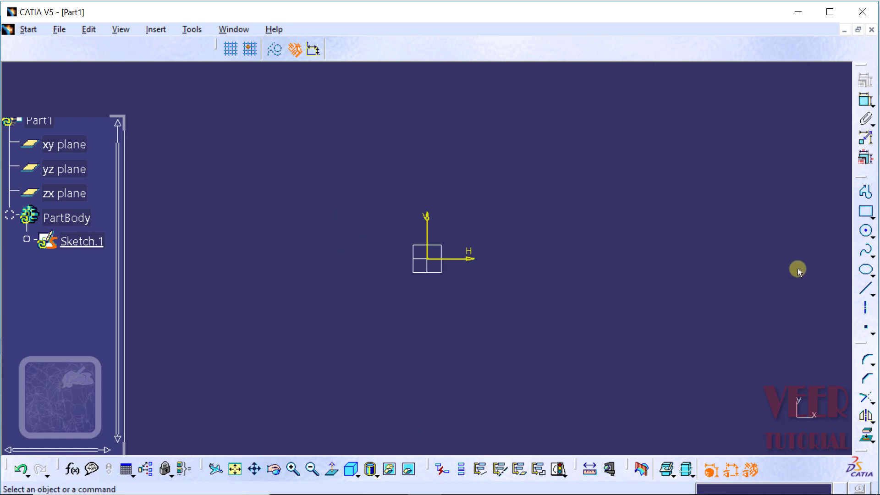
Step: Draw a two-corner rectangle from up-left to down-right of the origin, wider than tall
click(872, 219)
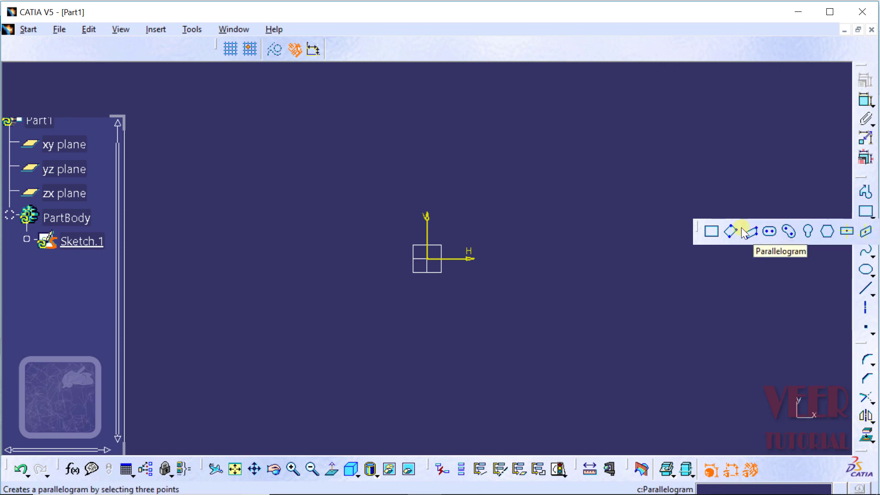
click(709, 231)
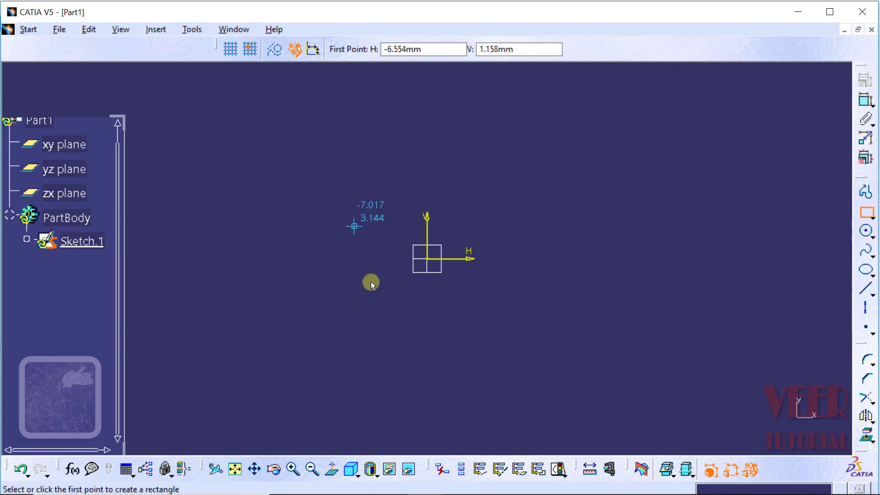
click(340, 200)
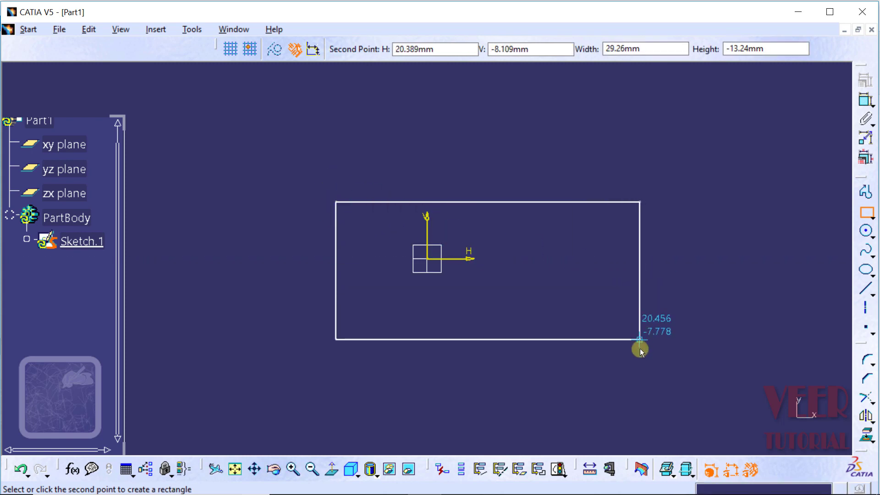
click(653, 381)
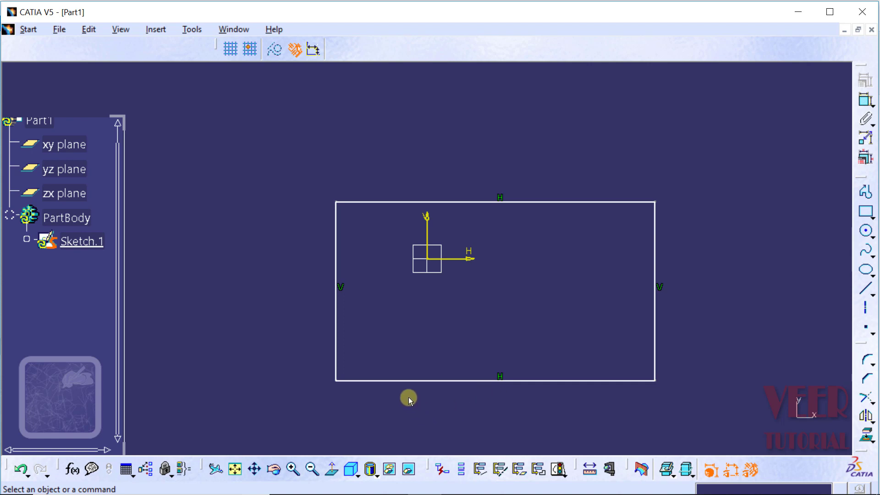
Step: Constrain the rectangle's left and right sides symmetric about the V axis
click(336, 309)
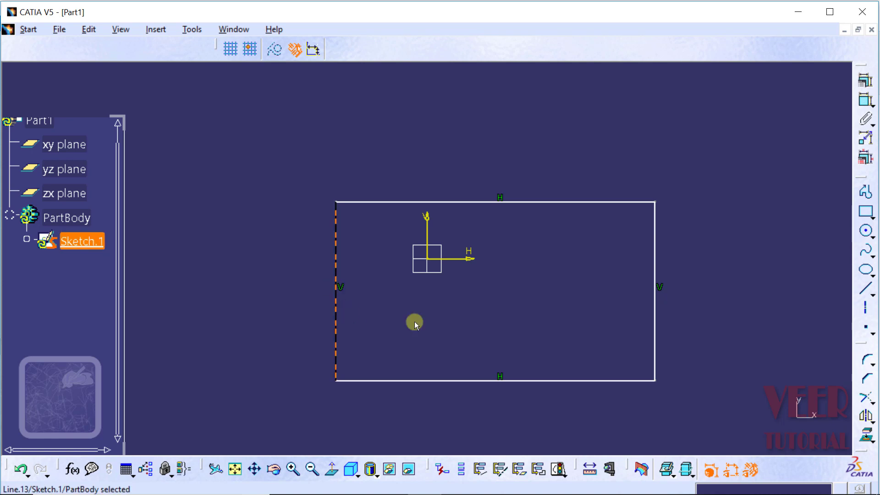
ctrl+click(655, 272)
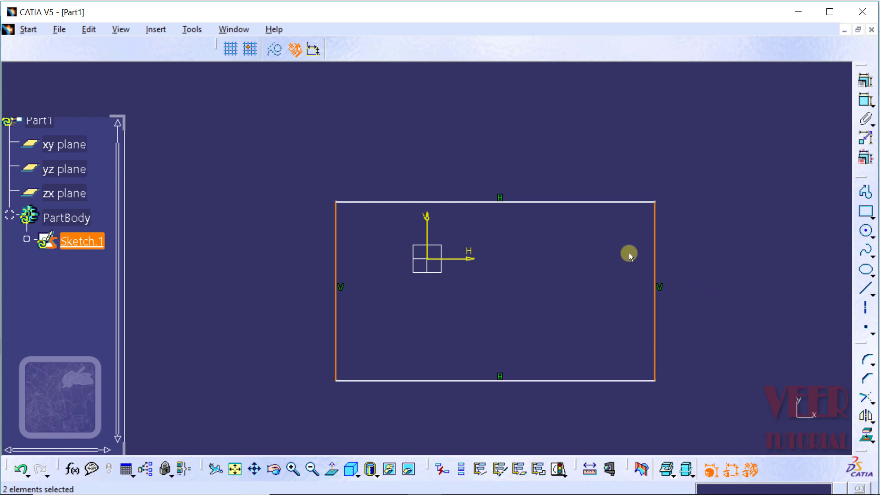
ctrl+click(428, 226)
click(864, 86)
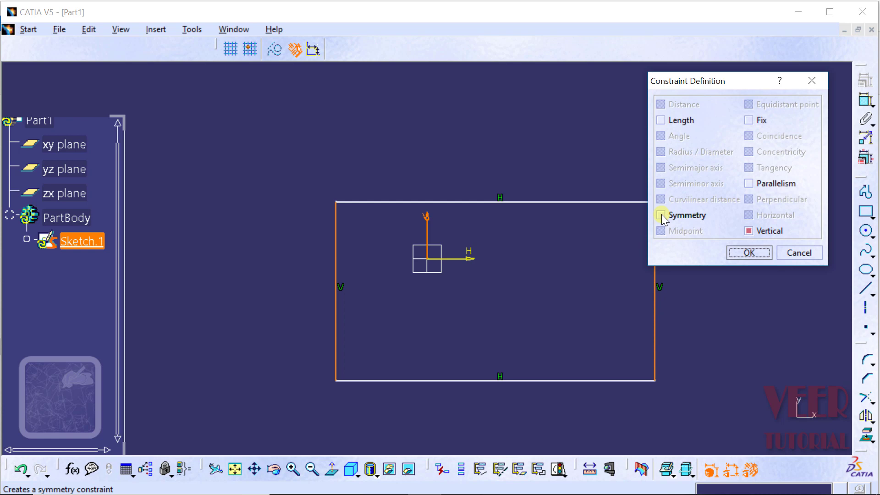
click(660, 215)
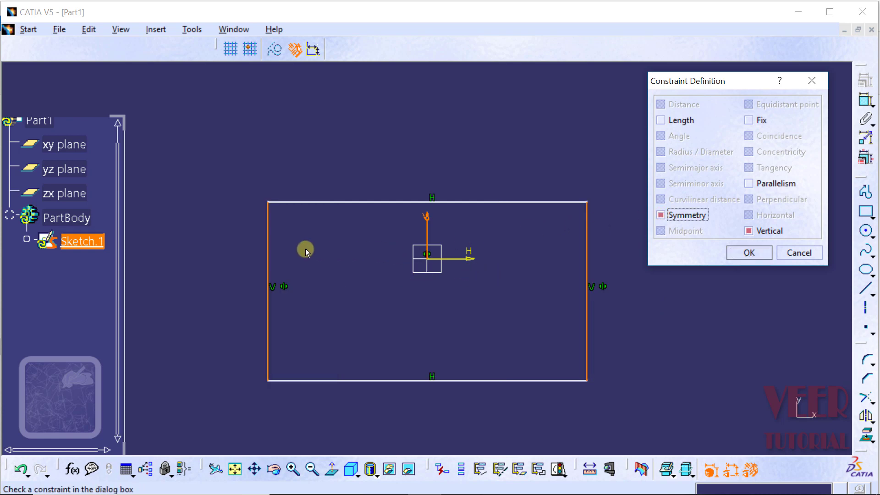
click(750, 252)
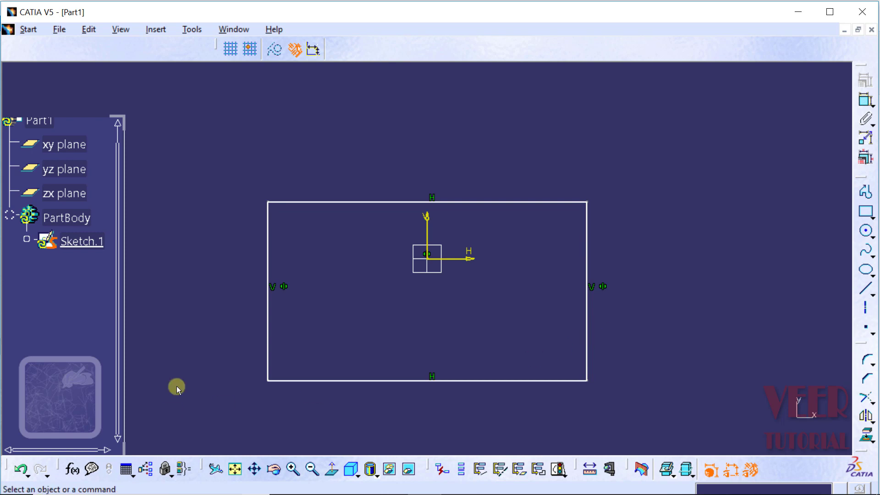
click(21, 471)
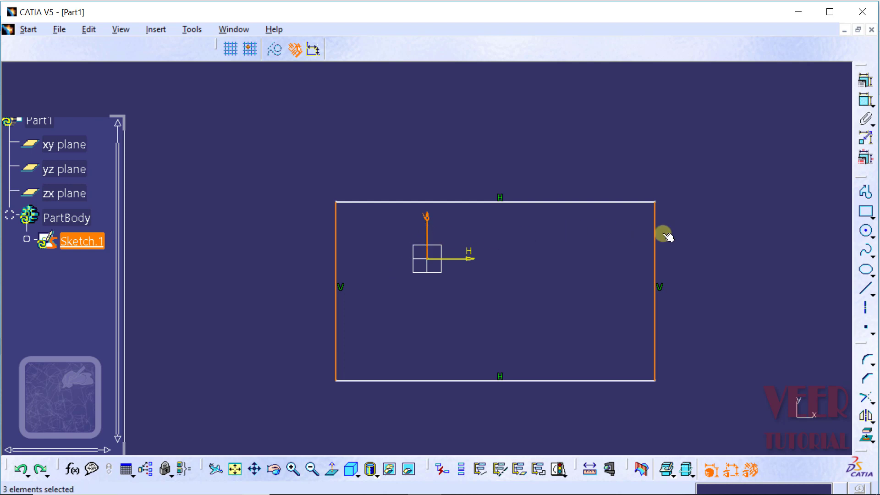
click(43, 471)
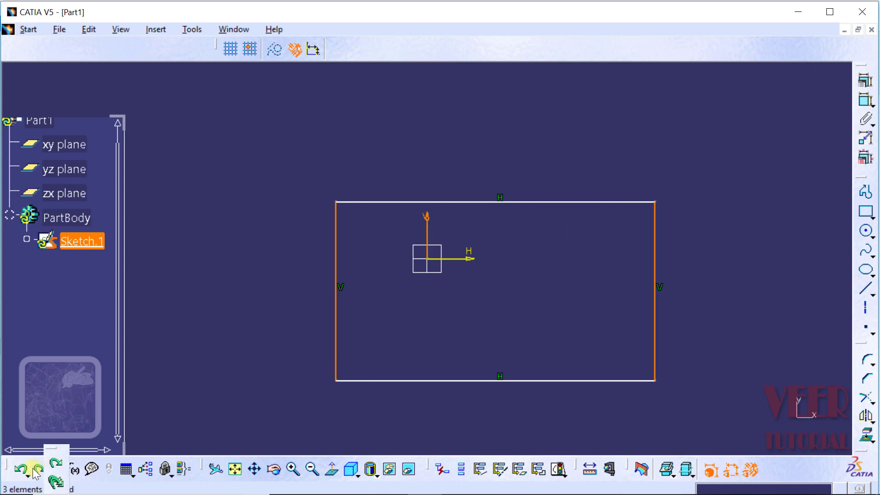
click(39, 471)
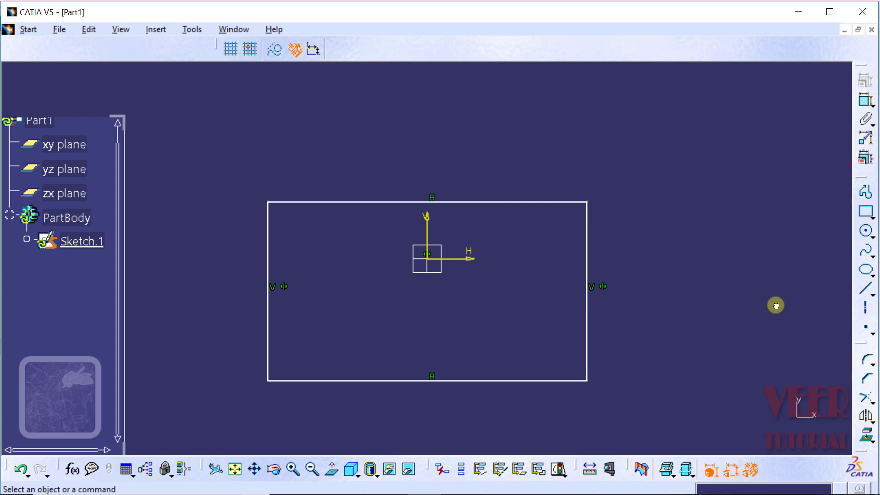
Step: Dimension the bottom side below the rectangle and change it from 30.717 to 20
click(489, 381)
click(865, 100)
click(412, 419)
click(449, 431)
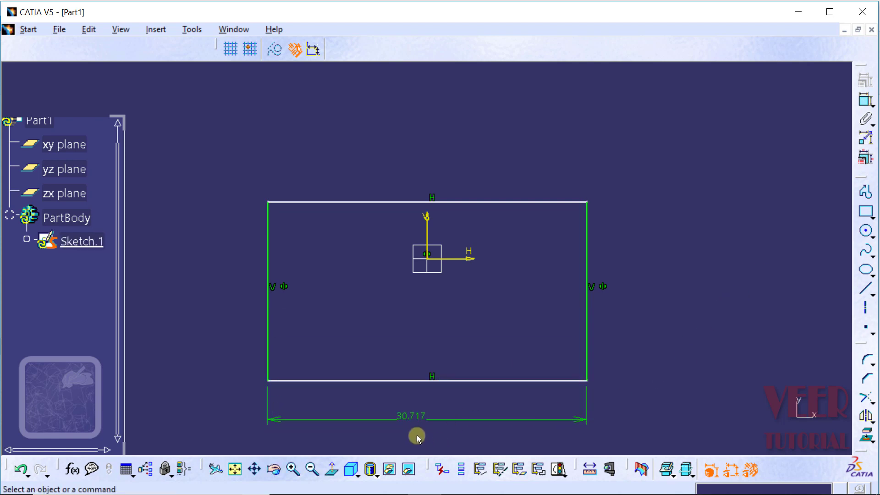
double_click(435, 417)
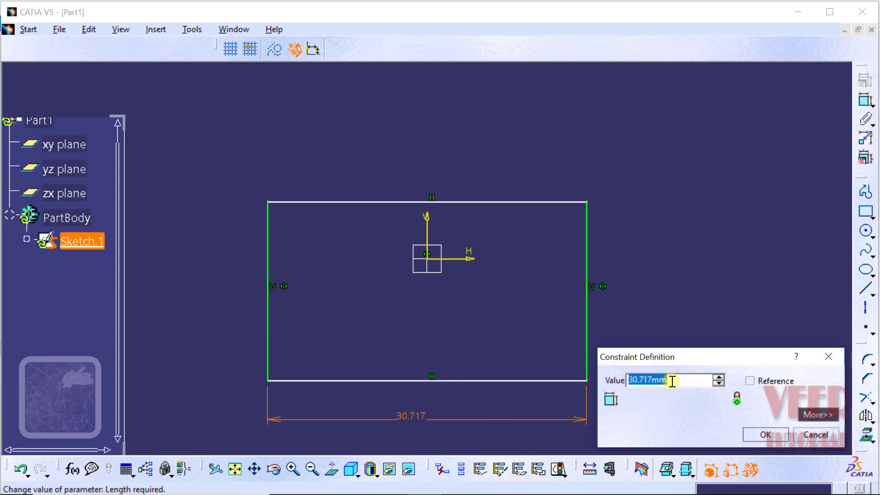
text(20)
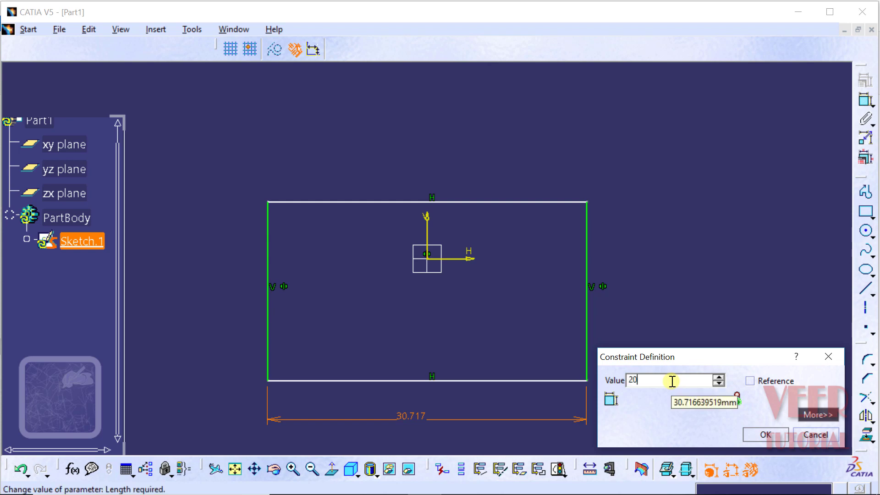
key(Return)
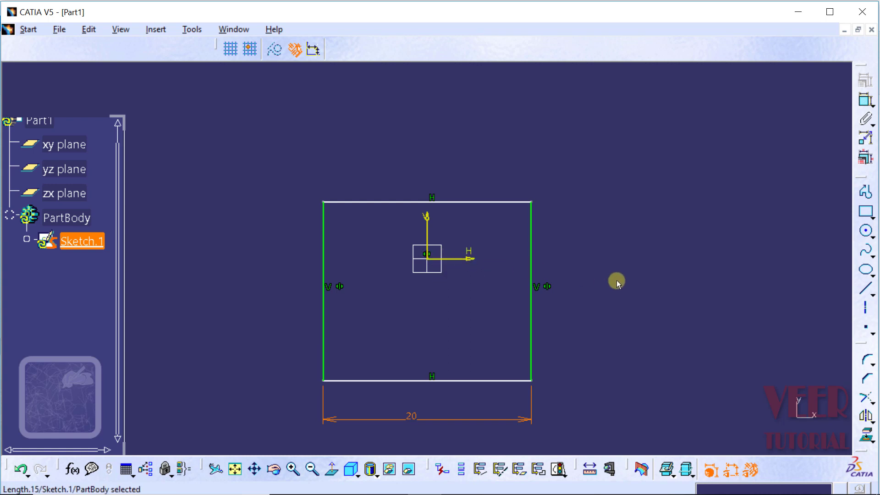
Step: Constrain the top and bottom sides symmetric about the H axis
click(617, 281)
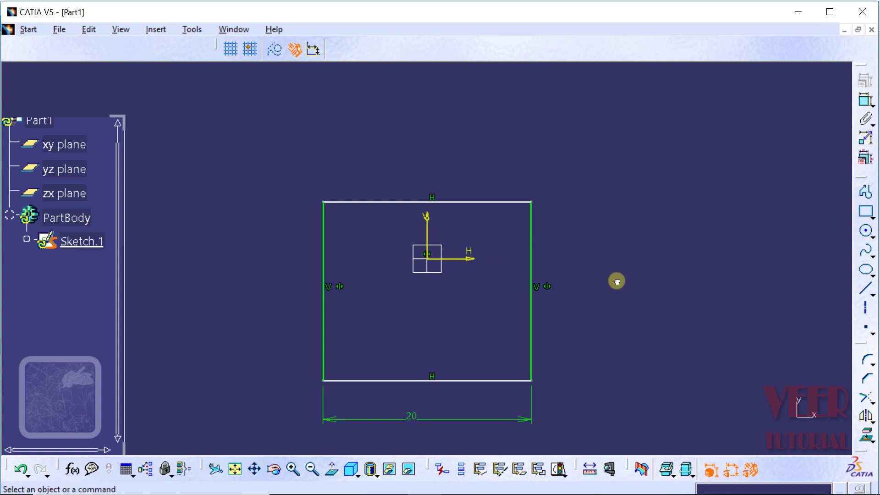
click(502, 201)
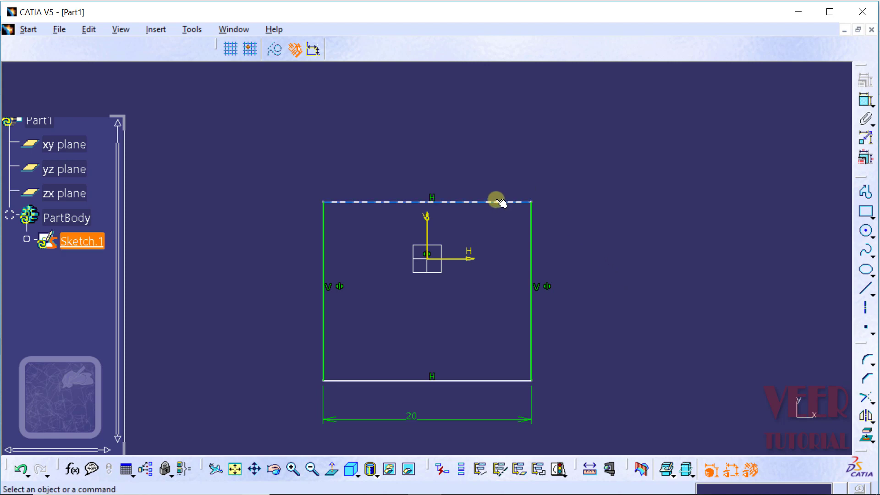
ctrl+click(482, 379)
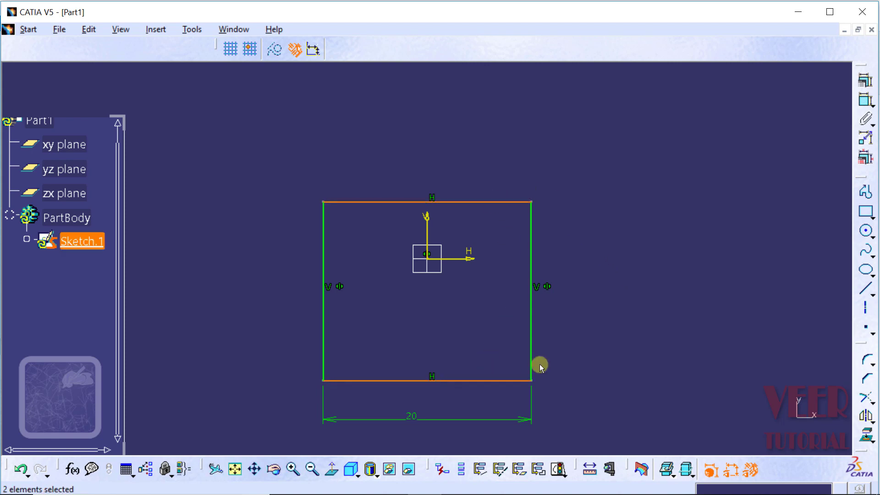
ctrl+click(462, 259)
click(864, 82)
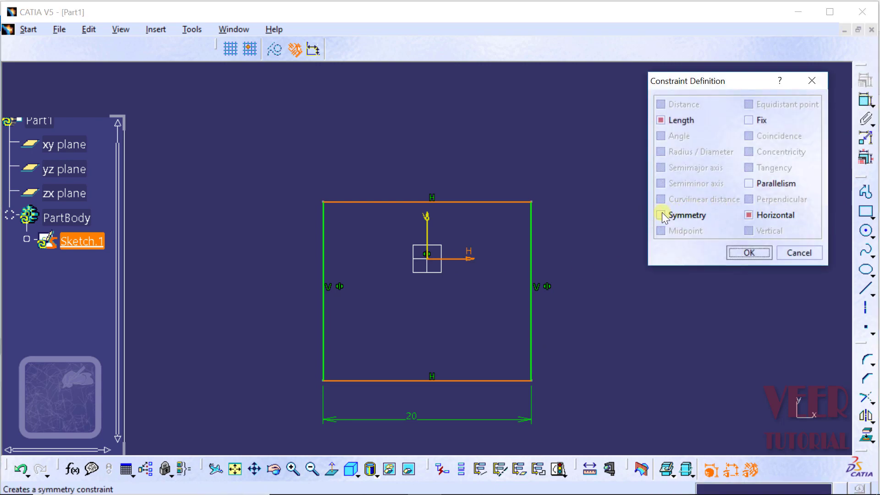
click(662, 214)
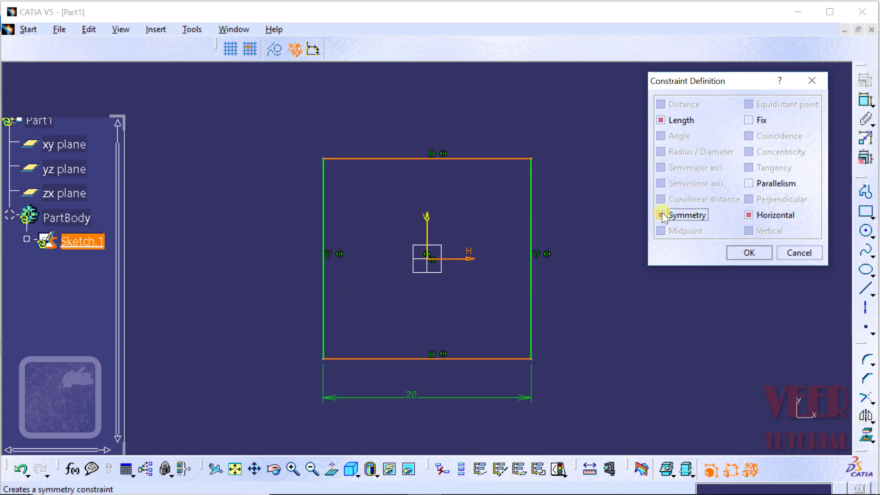
click(752, 252)
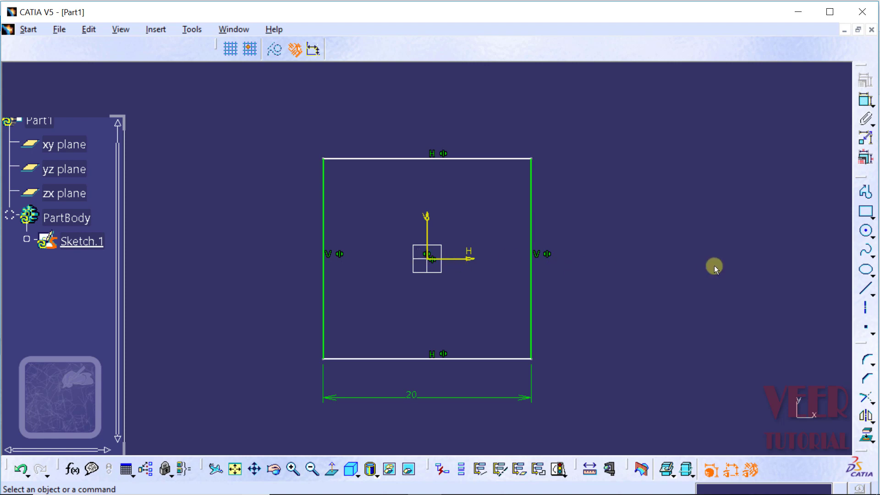
Step: Dimension the right side and change the height from 19.308 to 15
click(532, 226)
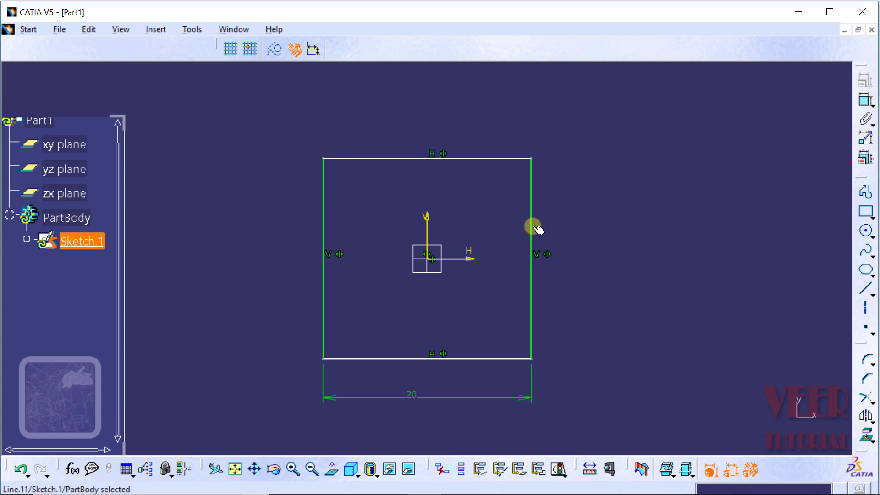
click(867, 100)
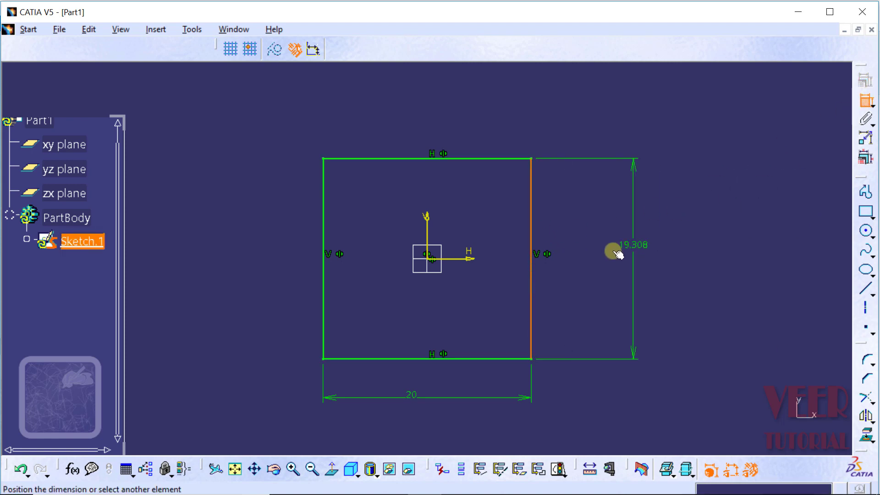
click(580, 265)
double_click(580, 266)
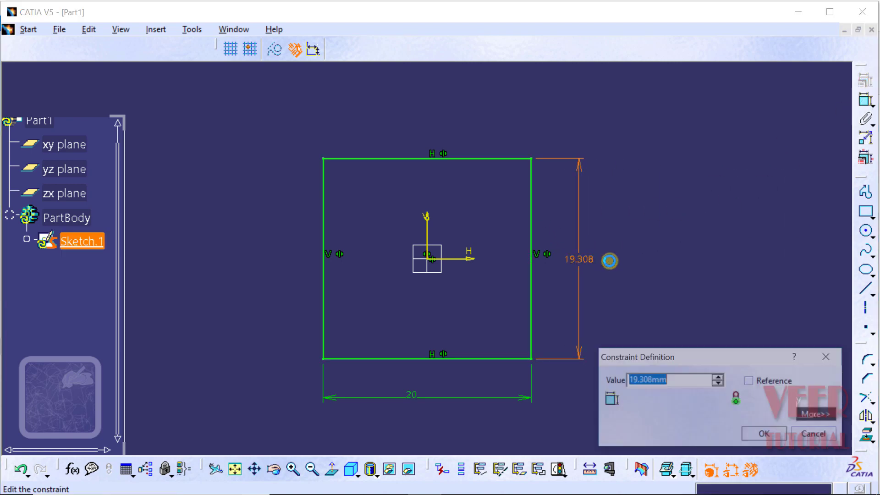
text(15)
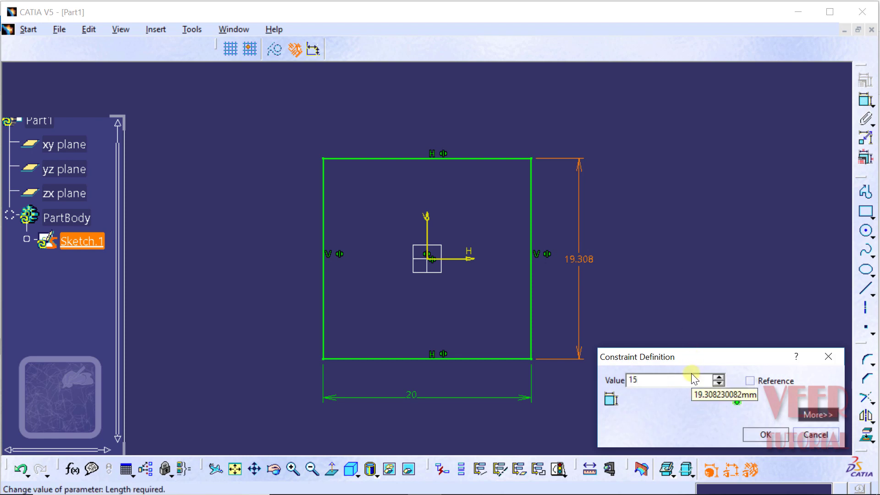
key(Return)
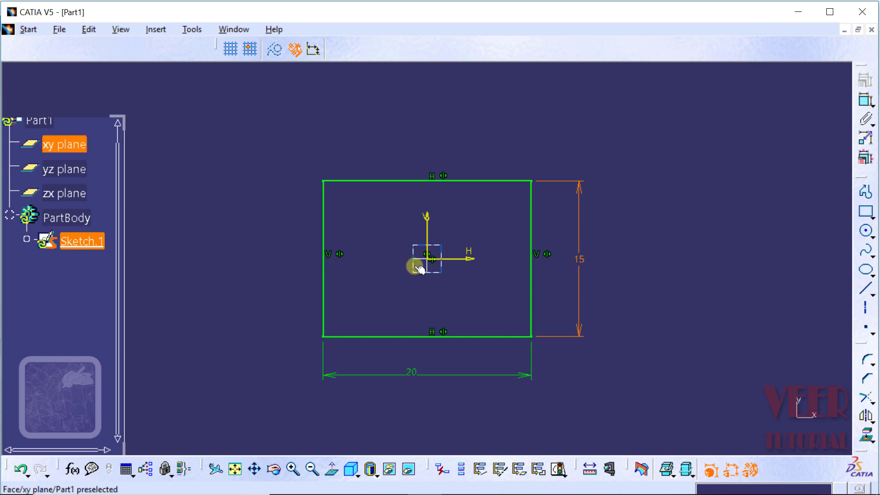
click(467, 260)
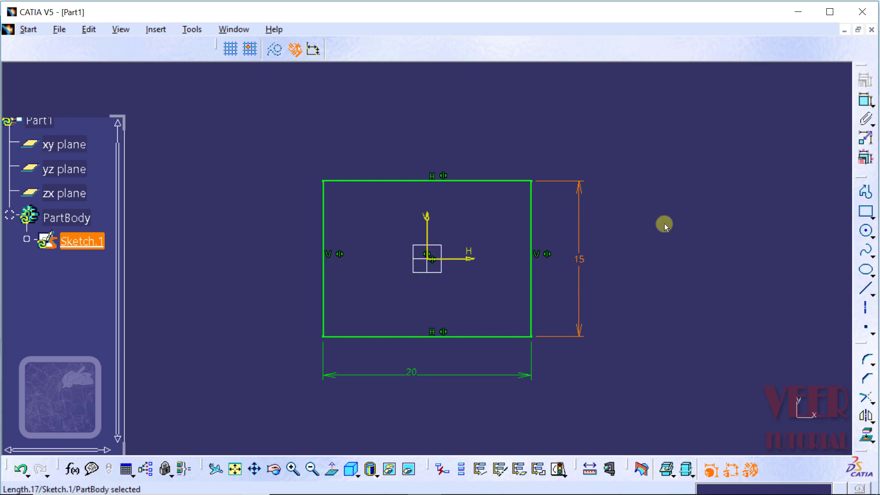